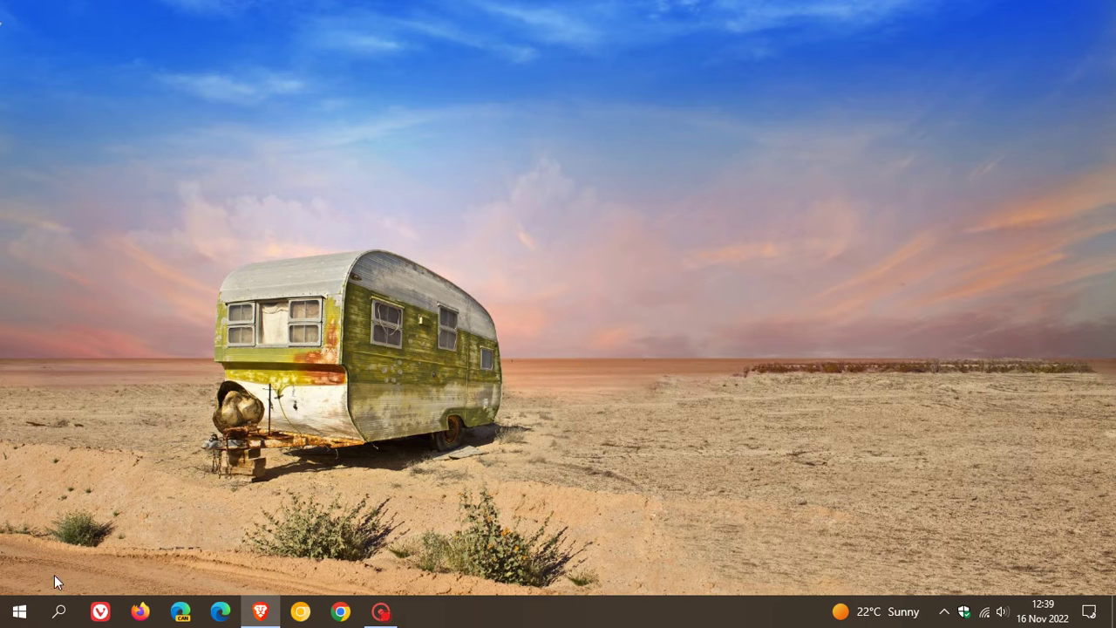
Step: Open Settings > Update & Security to show Windows Update reporting the PC is up to date
click(19, 611)
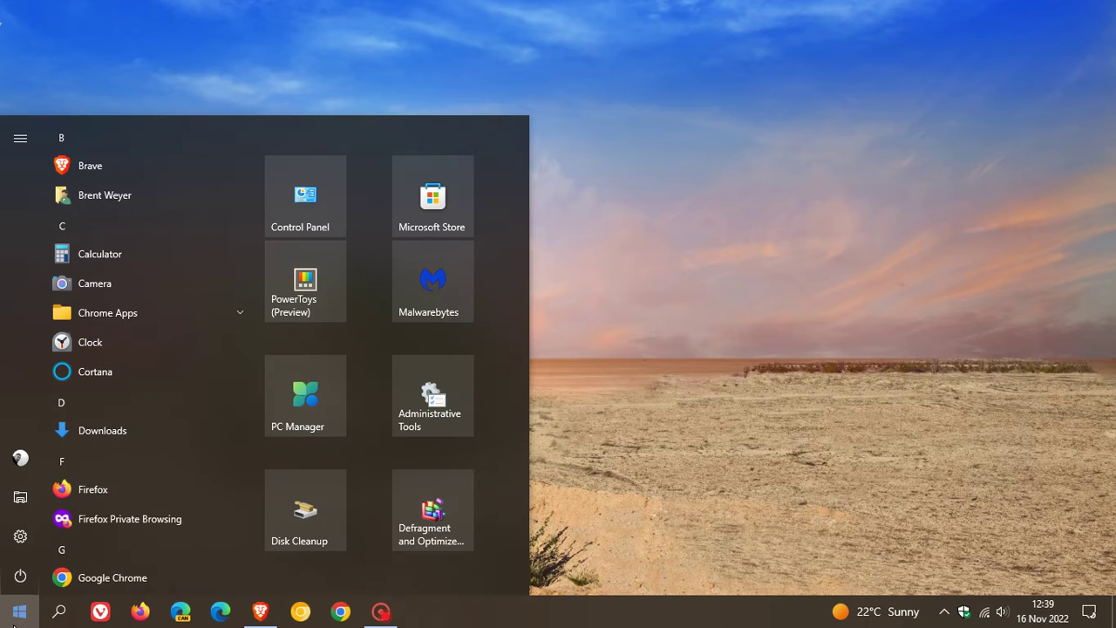
click(21, 540)
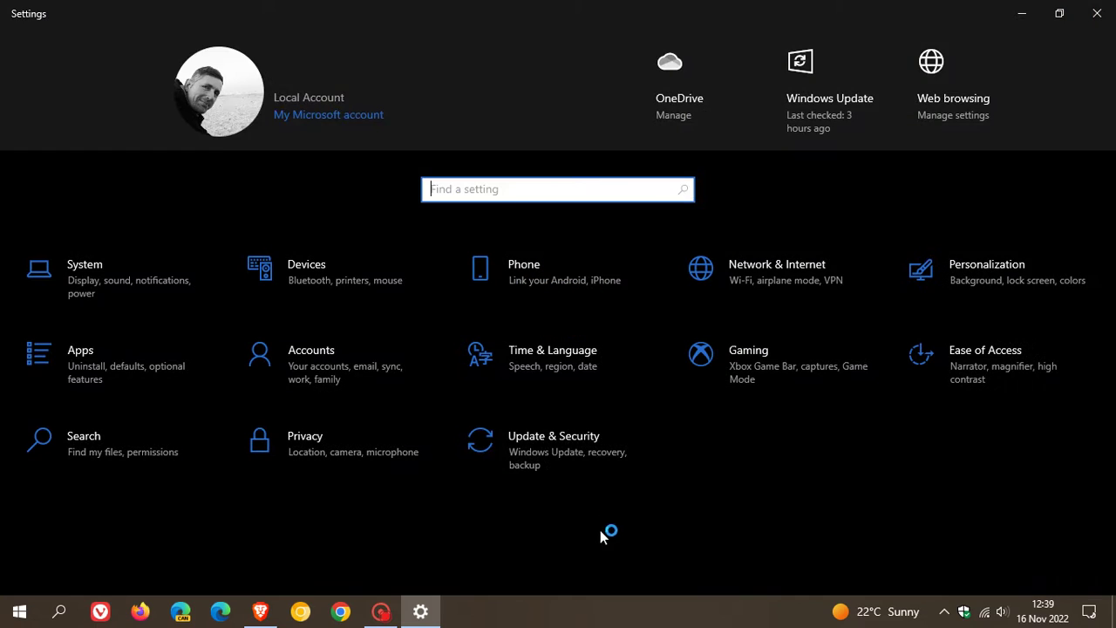
click(584, 455)
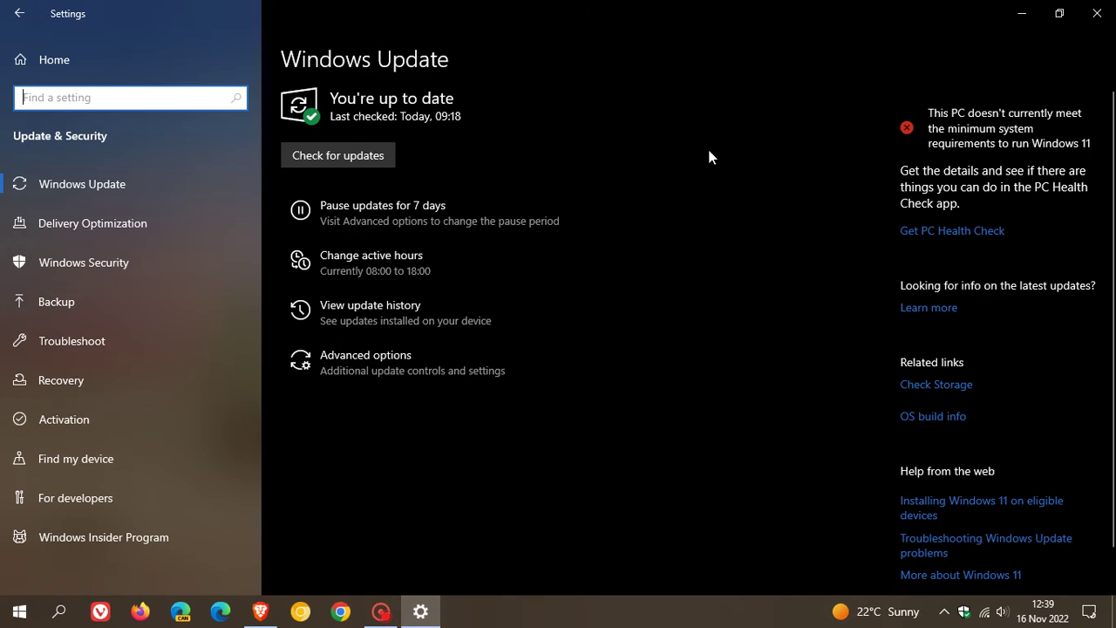
click(1042, 615)
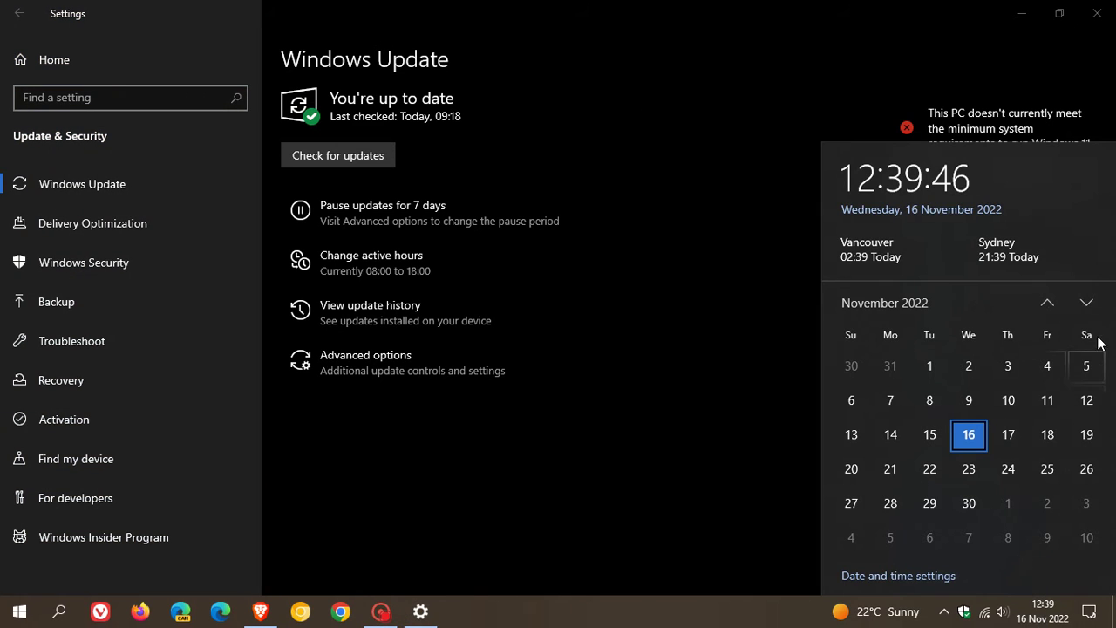
click(1087, 303)
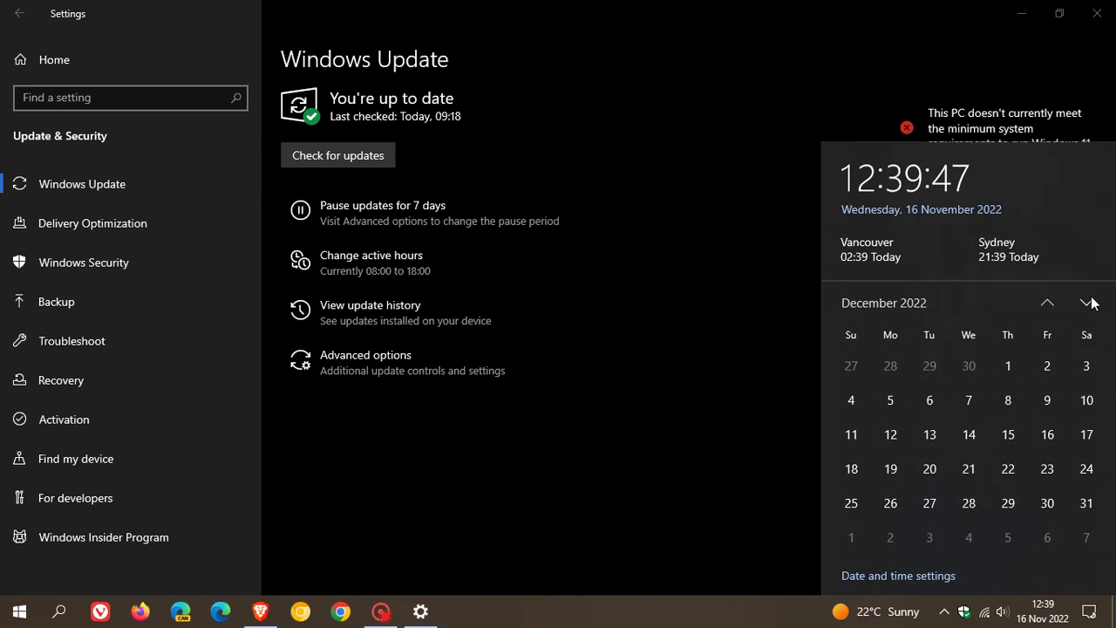
click(931, 440)
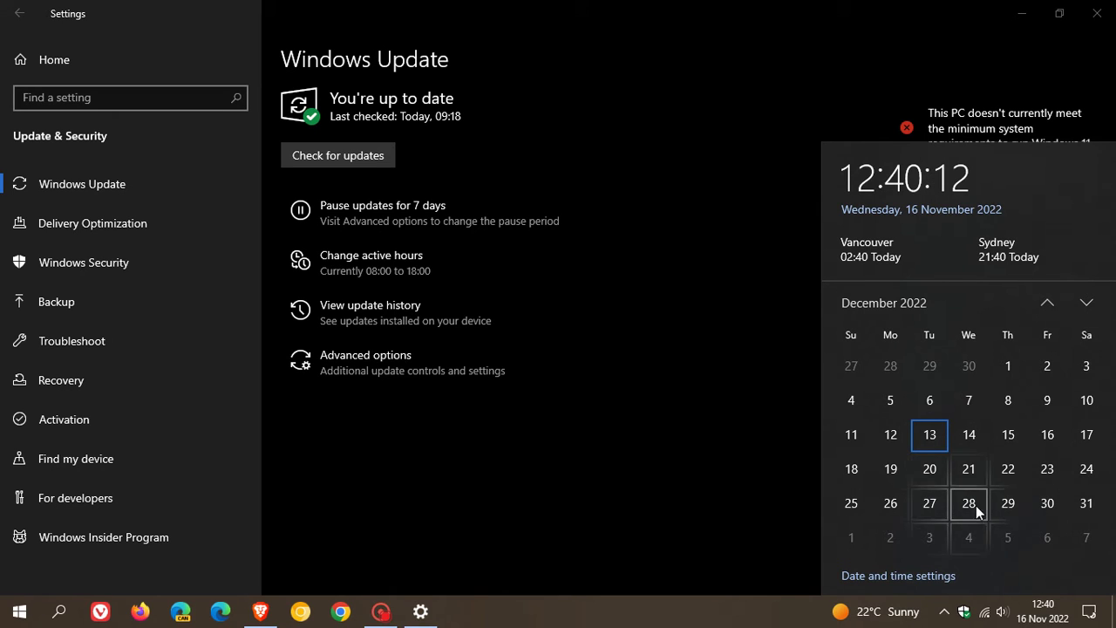
click(1092, 305)
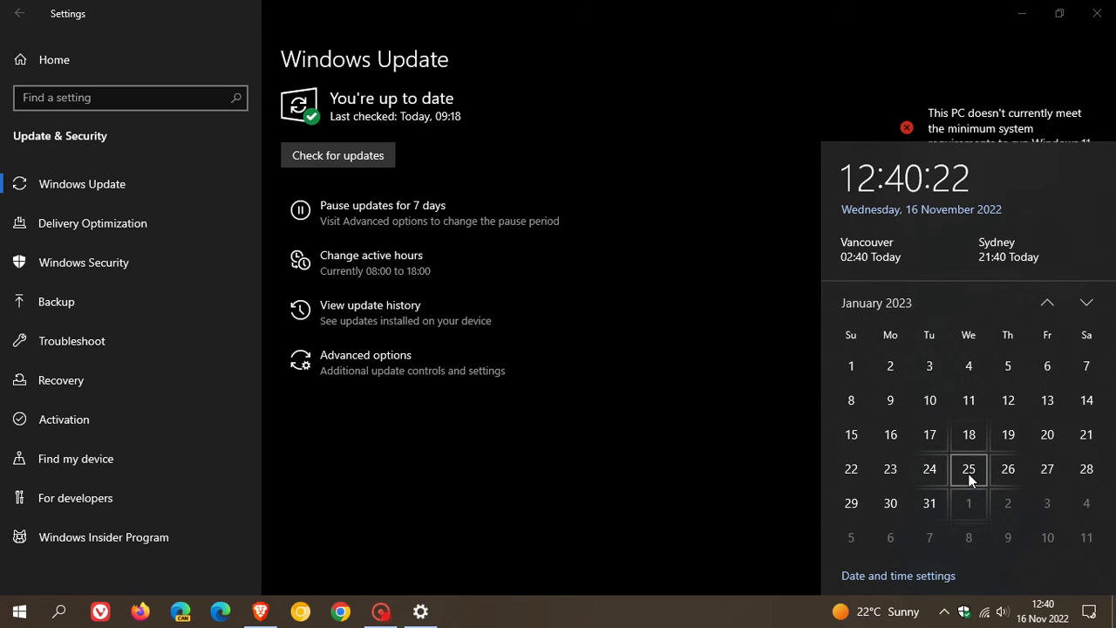
click(716, 448)
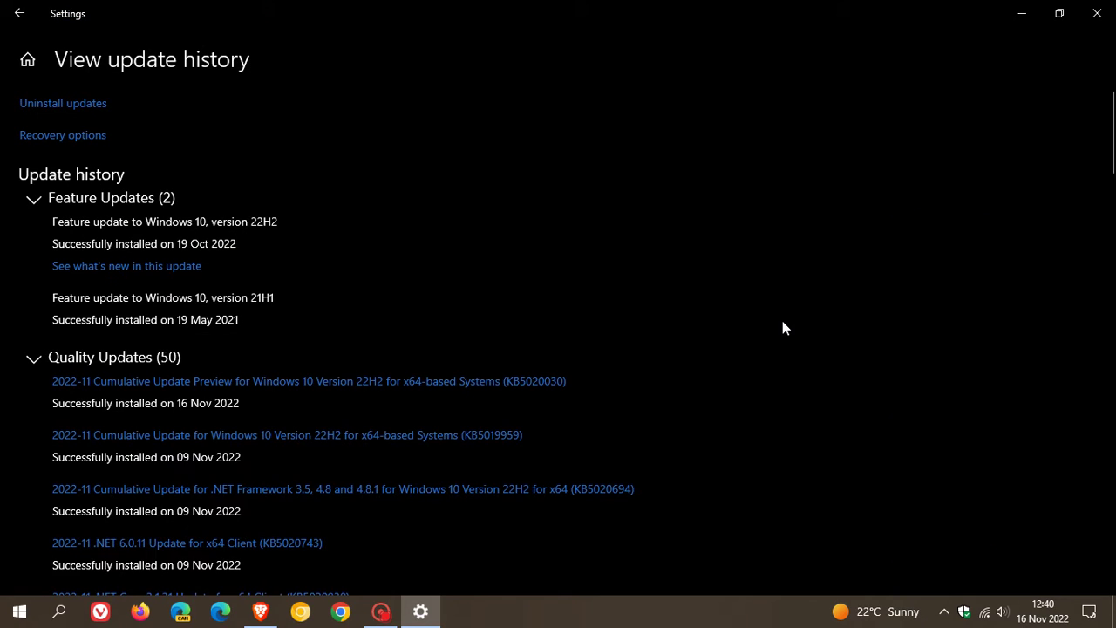
Step: Scroll the update history to KB5020030 (installed 16 Nov 2022), then minimise Settings
scroll(781, 317, down, 1)
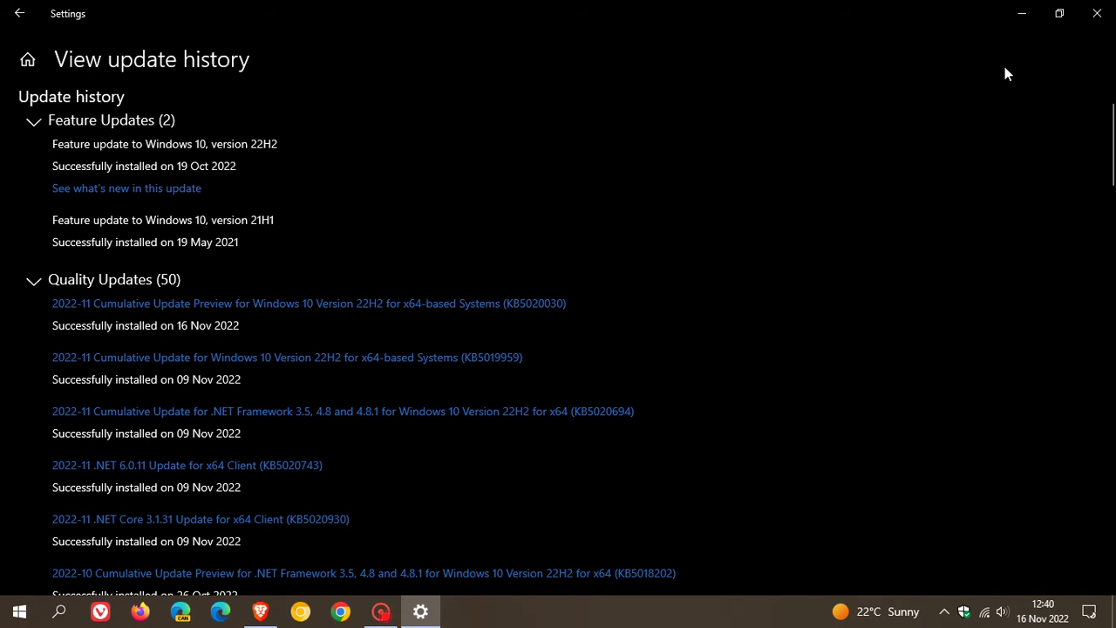
click(1021, 16)
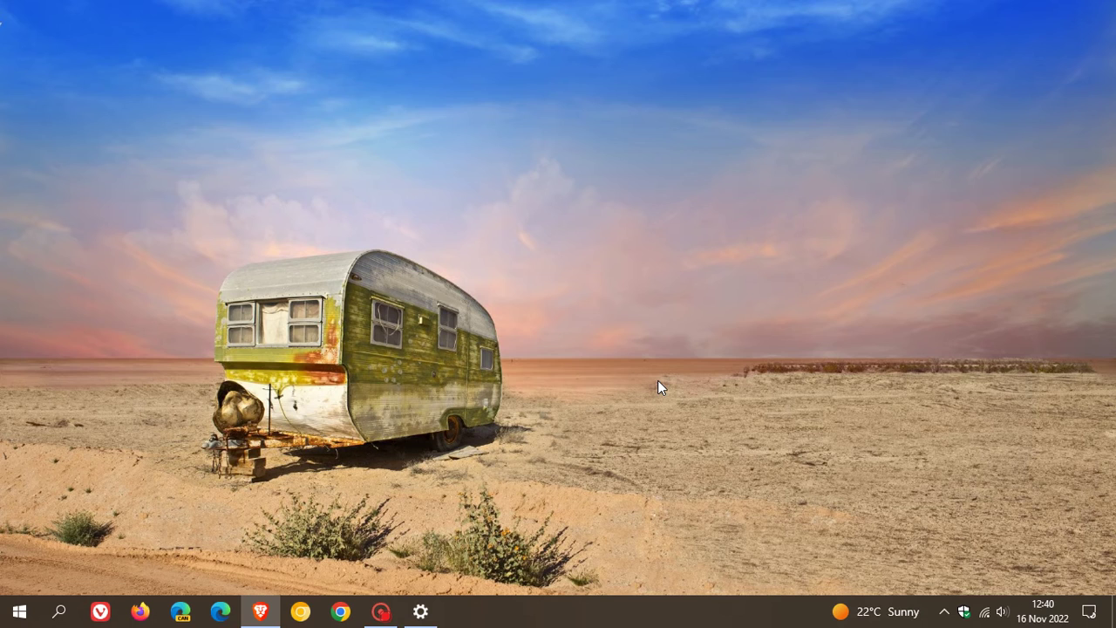
Step: Switch the taskbar Search option to Show search box
right_click(635, 611)
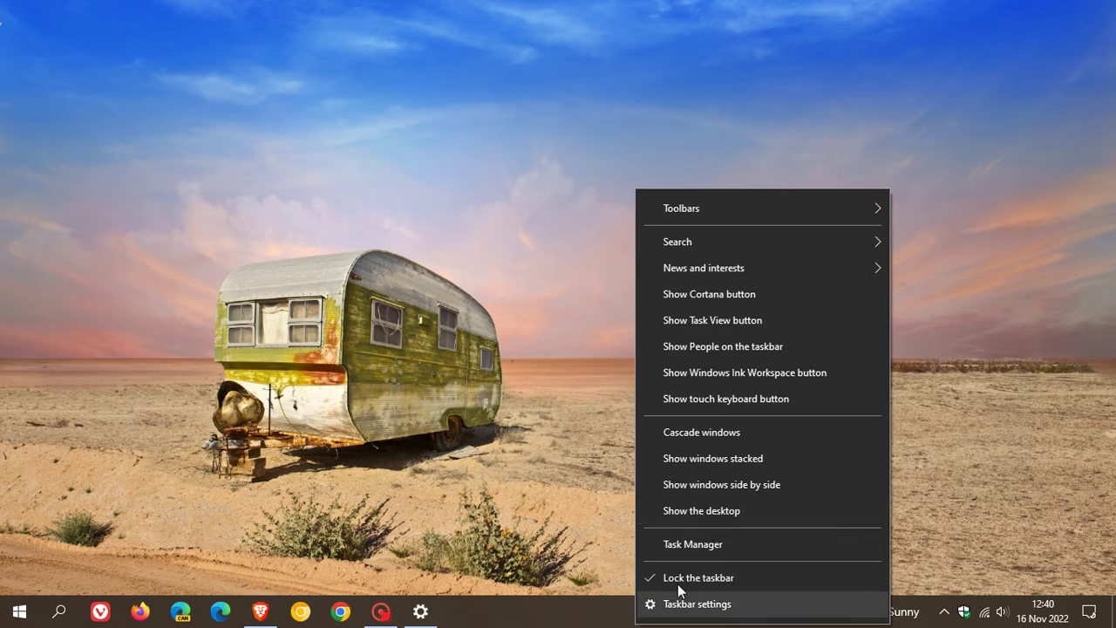
mouse_move(755, 247)
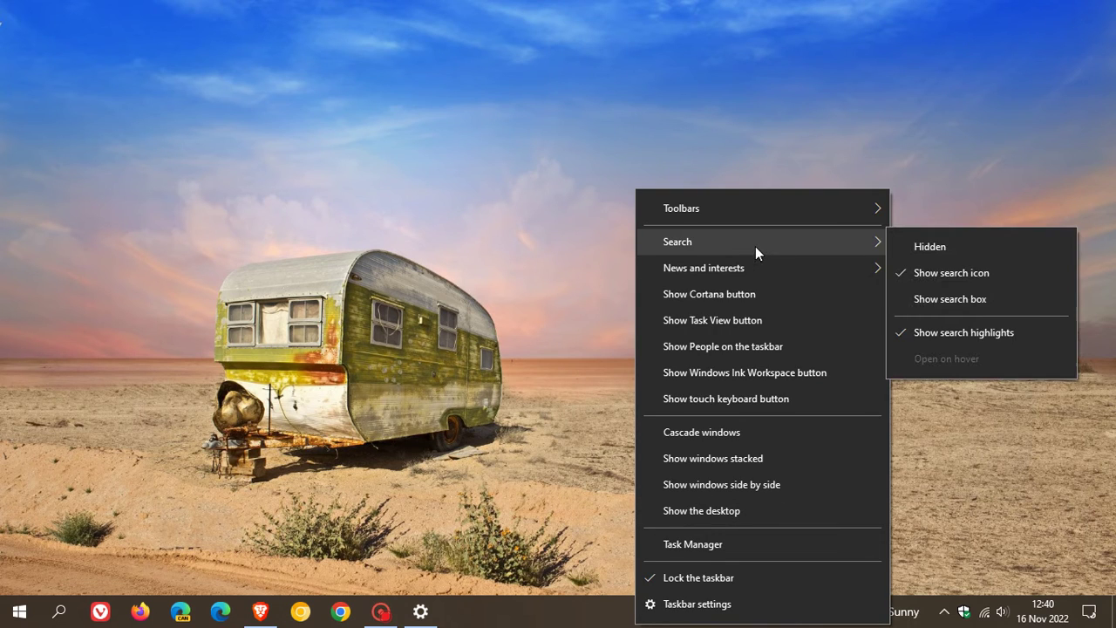
click(951, 298)
Step: In Taskbar settings, set the taskbar location to Top
right_click(739, 611)
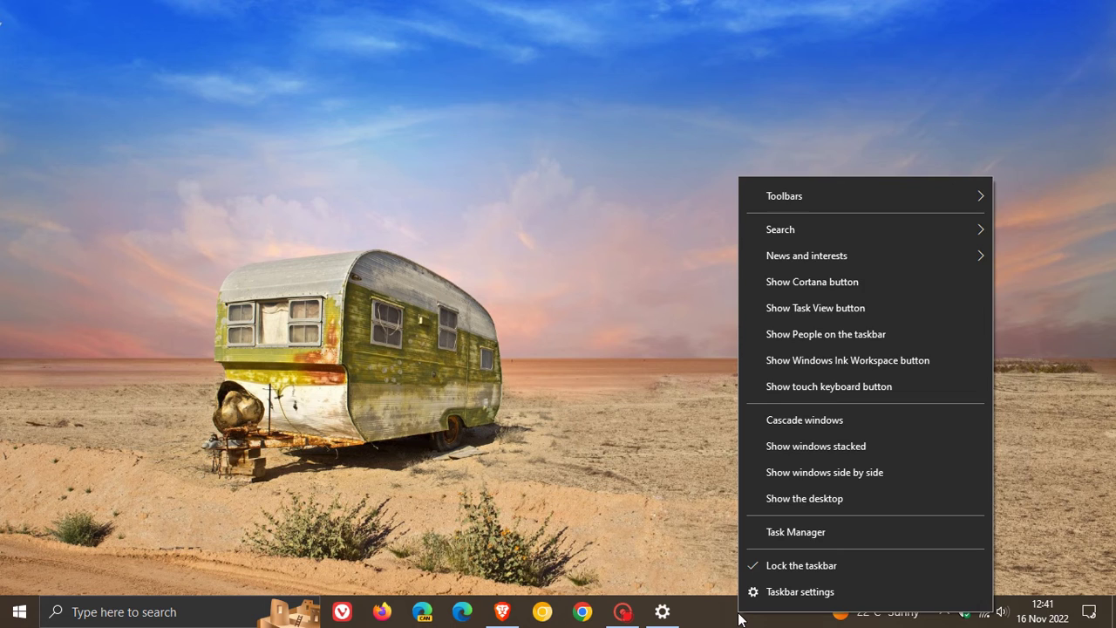
click(785, 593)
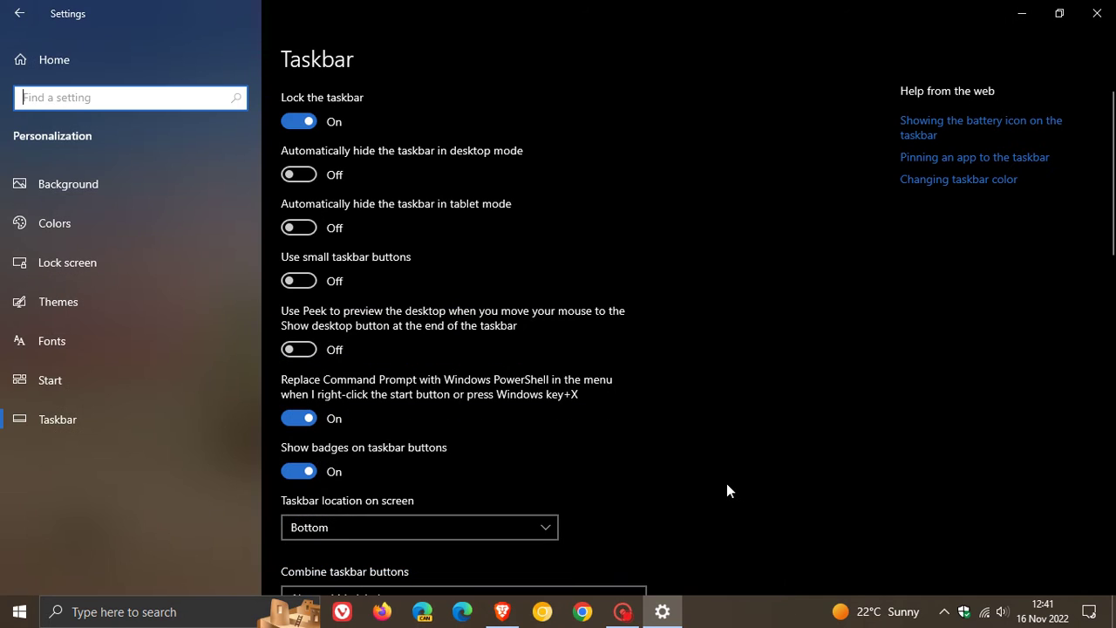
click(448, 530)
click(446, 475)
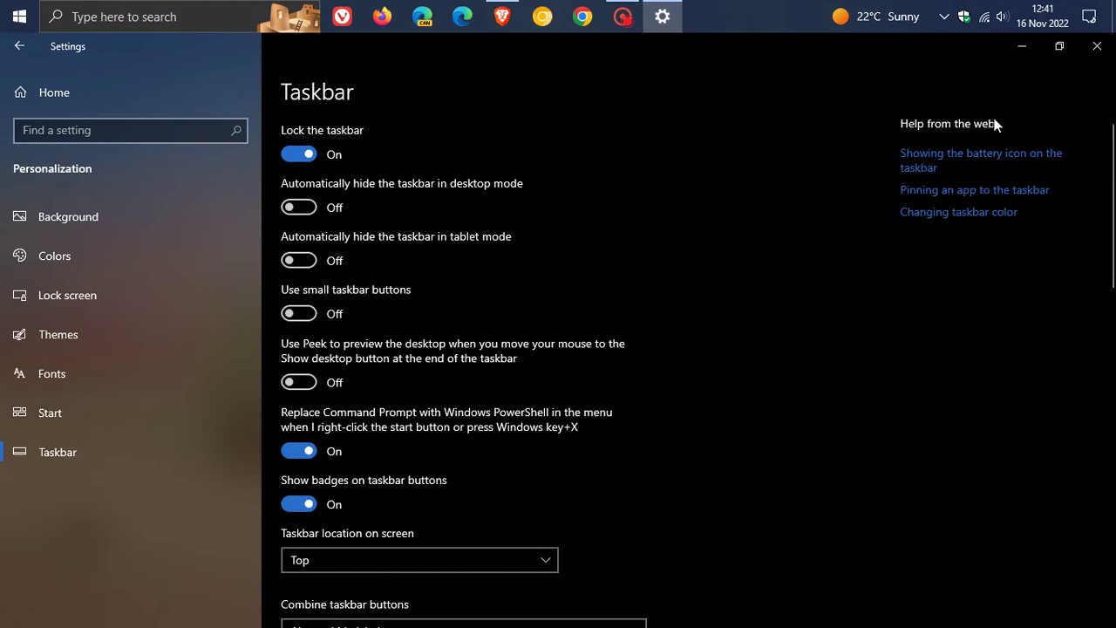
Step: Minimise Settings and toggle taskbar search to an icon, then back to the full search box
click(1020, 46)
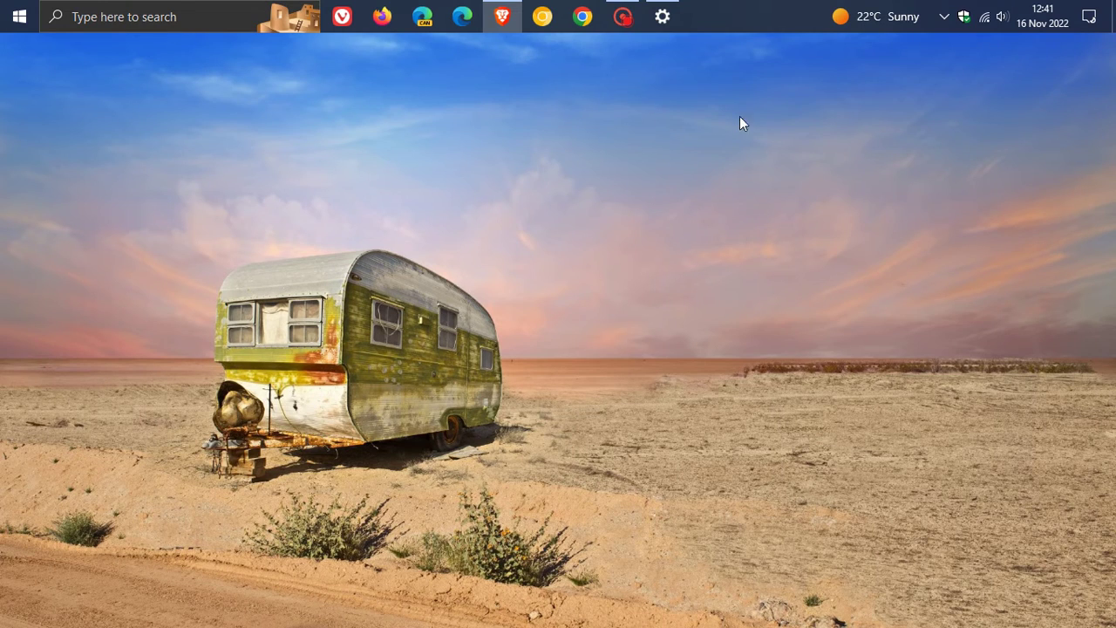
right_click(737, 14)
mouse_move(798, 67)
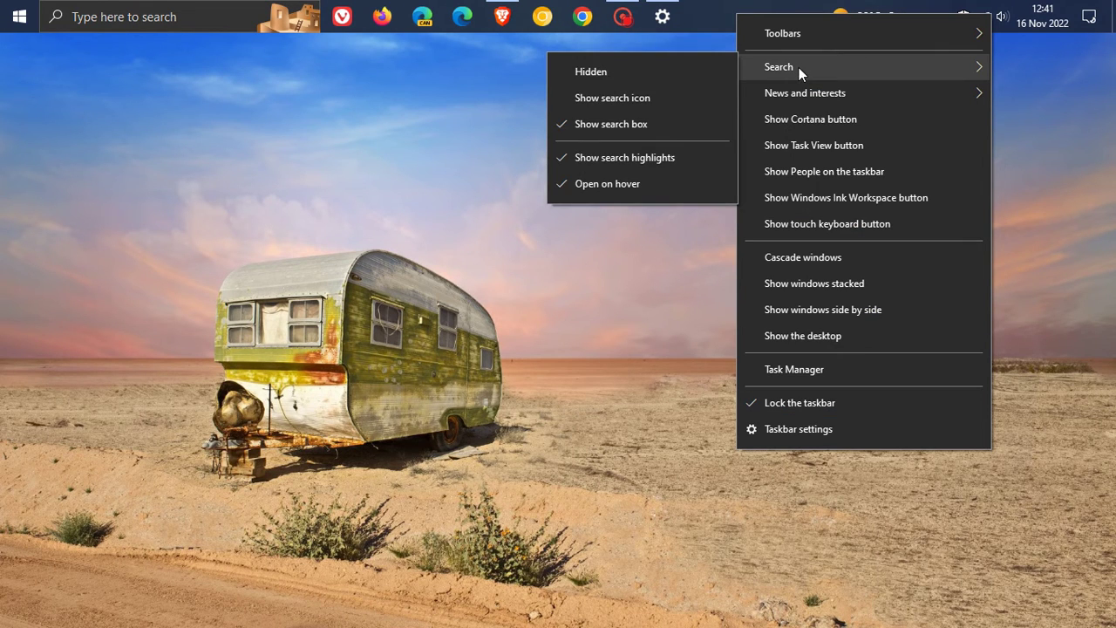
click(666, 95)
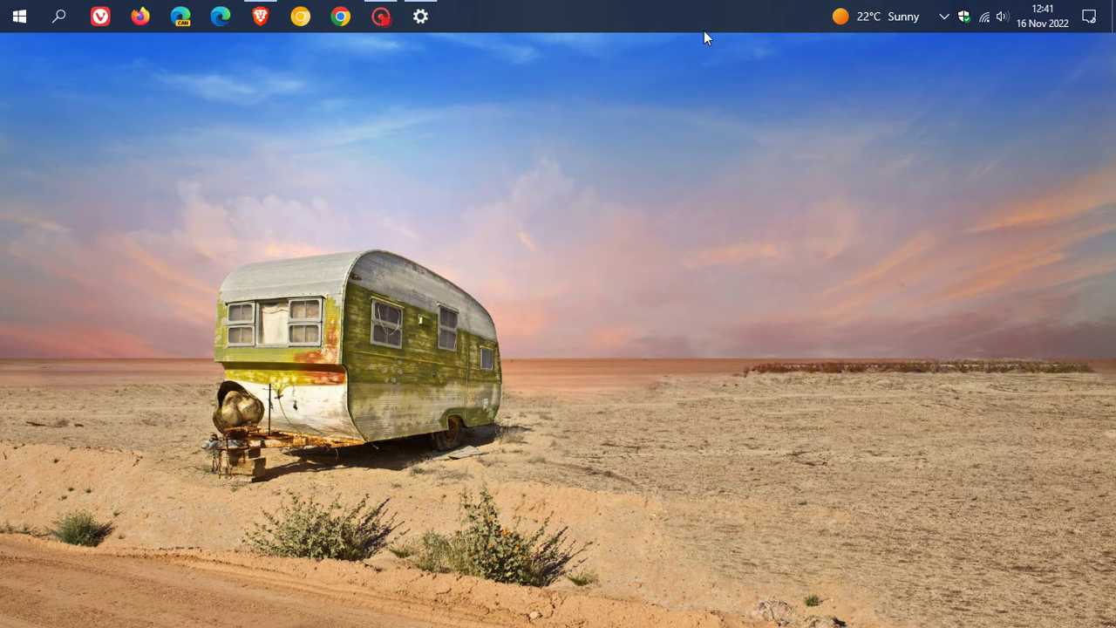
right_click(690, 10)
mouse_move(724, 64)
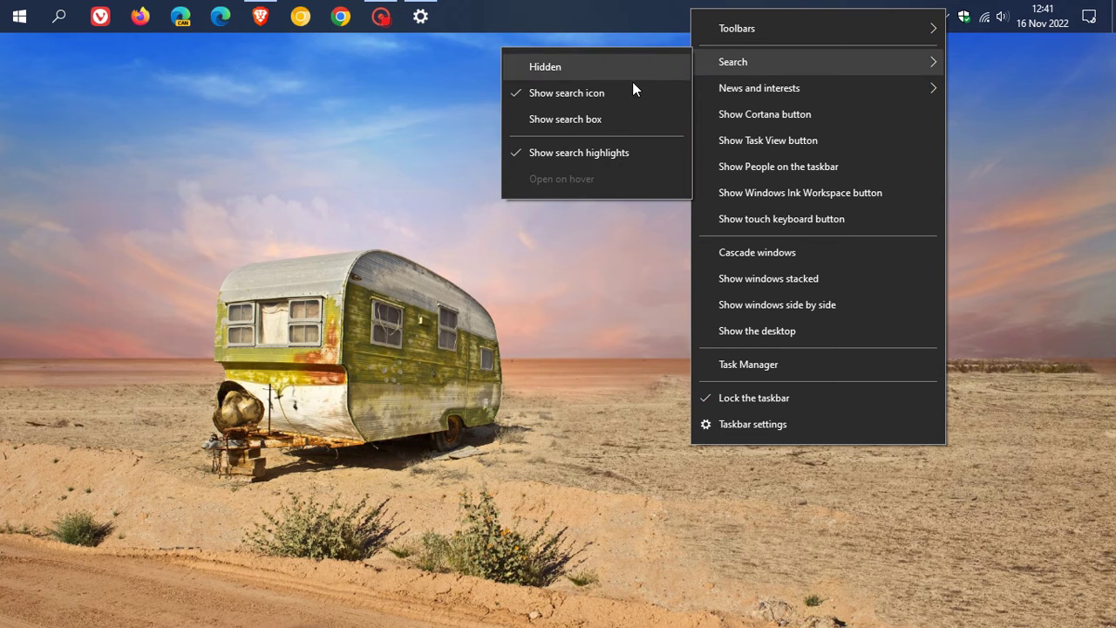
click(597, 129)
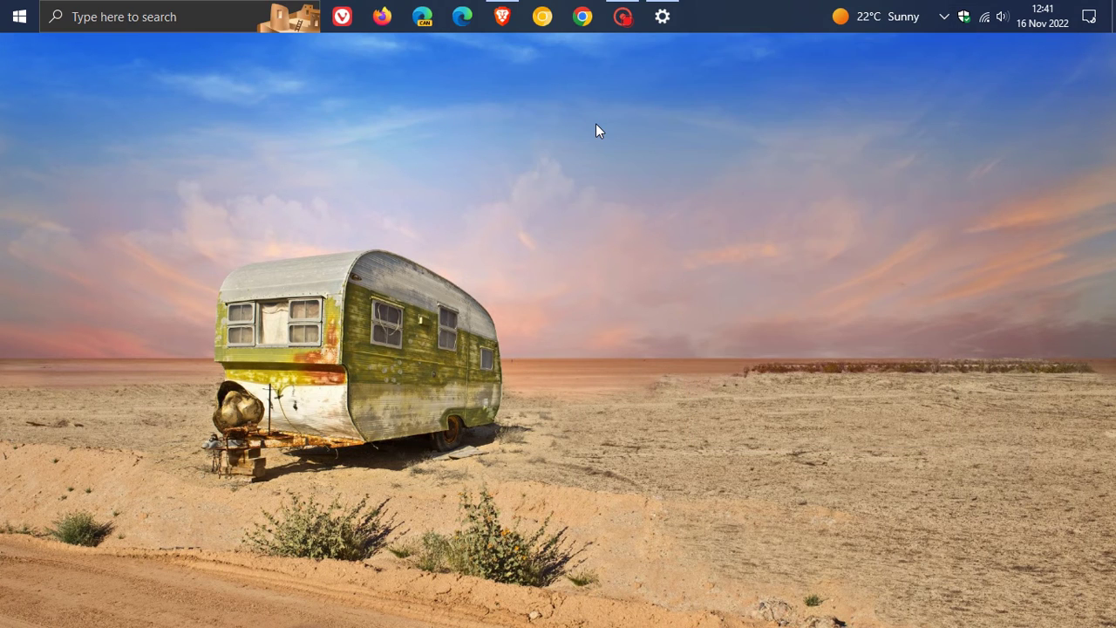
Step: Restore Taskbar settings and set the taskbar location back to Bottom
right_click(722, 19)
mouse_move(760, 76)
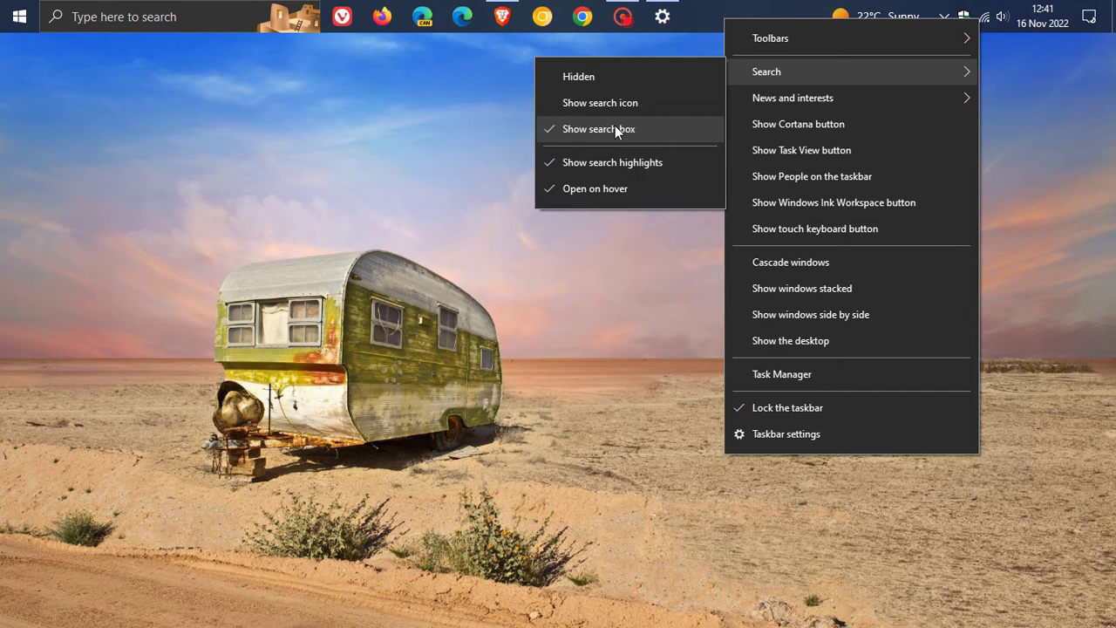
click(662, 17)
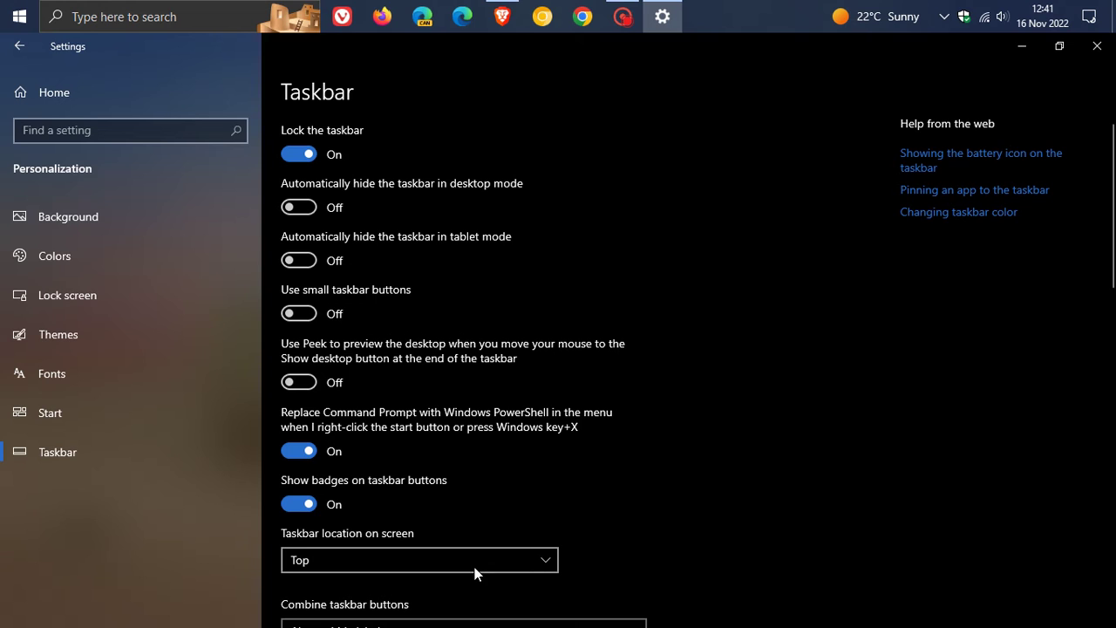
click(474, 567)
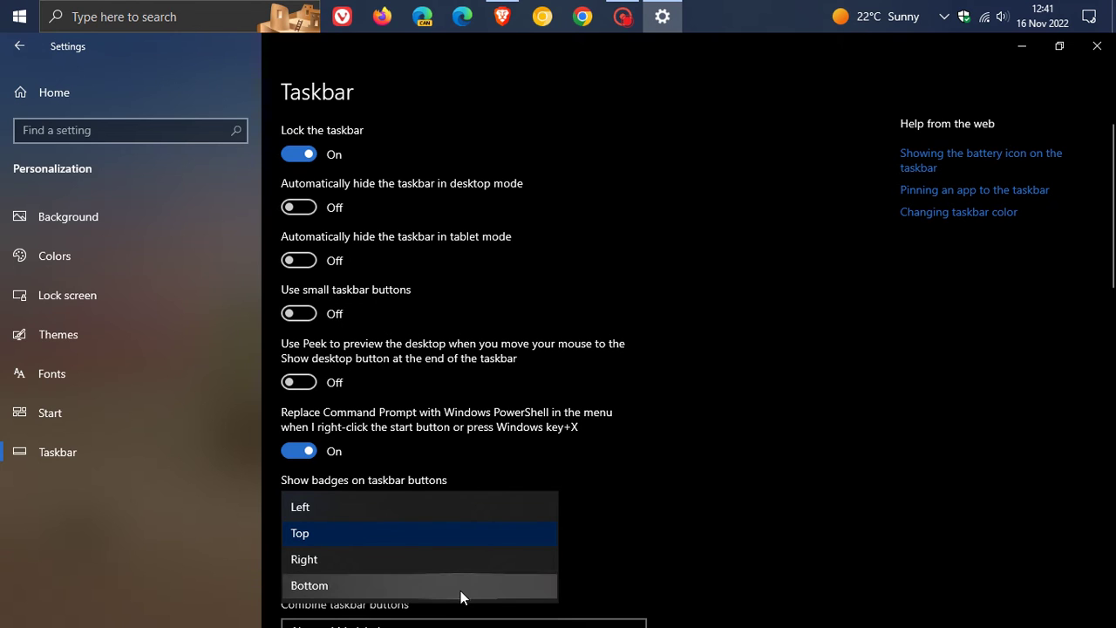
click(460, 590)
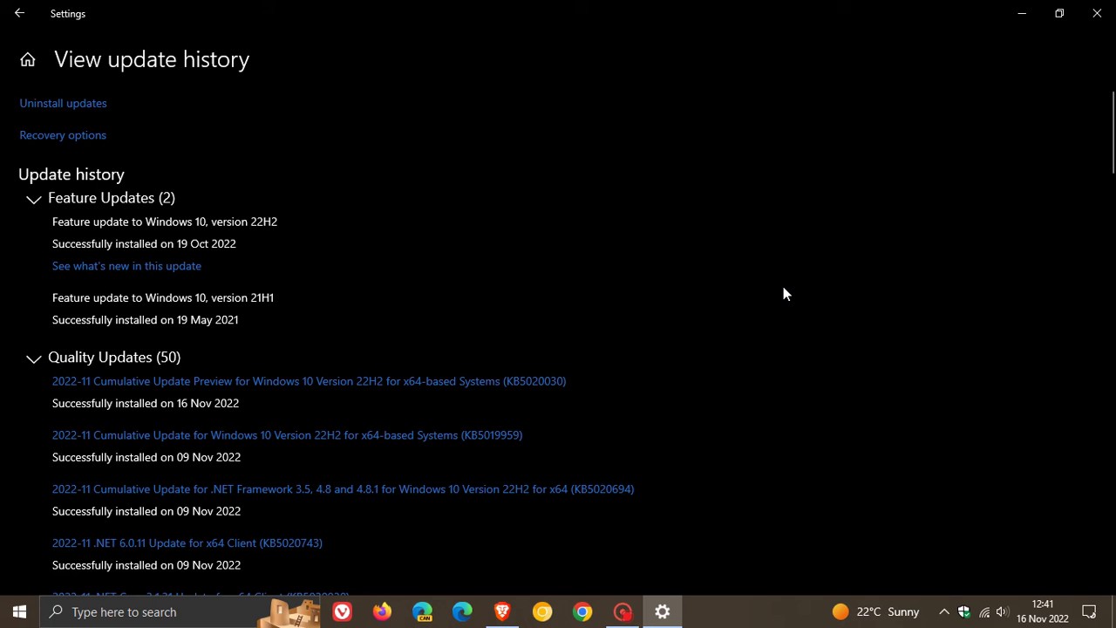
Step: Scroll through the update history list and close the Settings window
scroll(782, 293, down, 2)
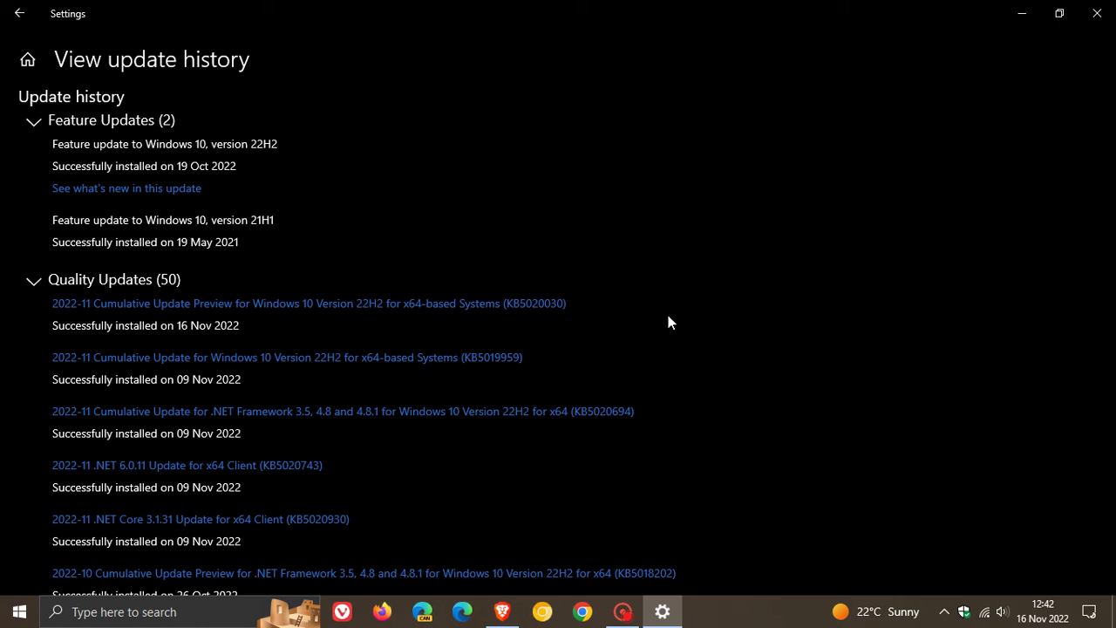
click(1096, 13)
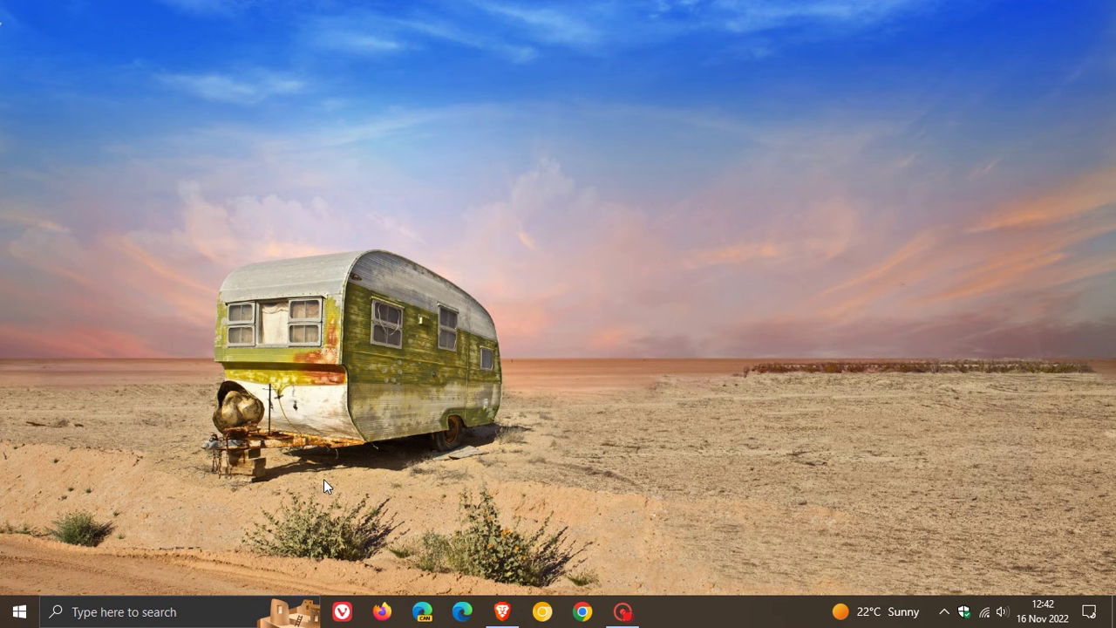
click(241, 614)
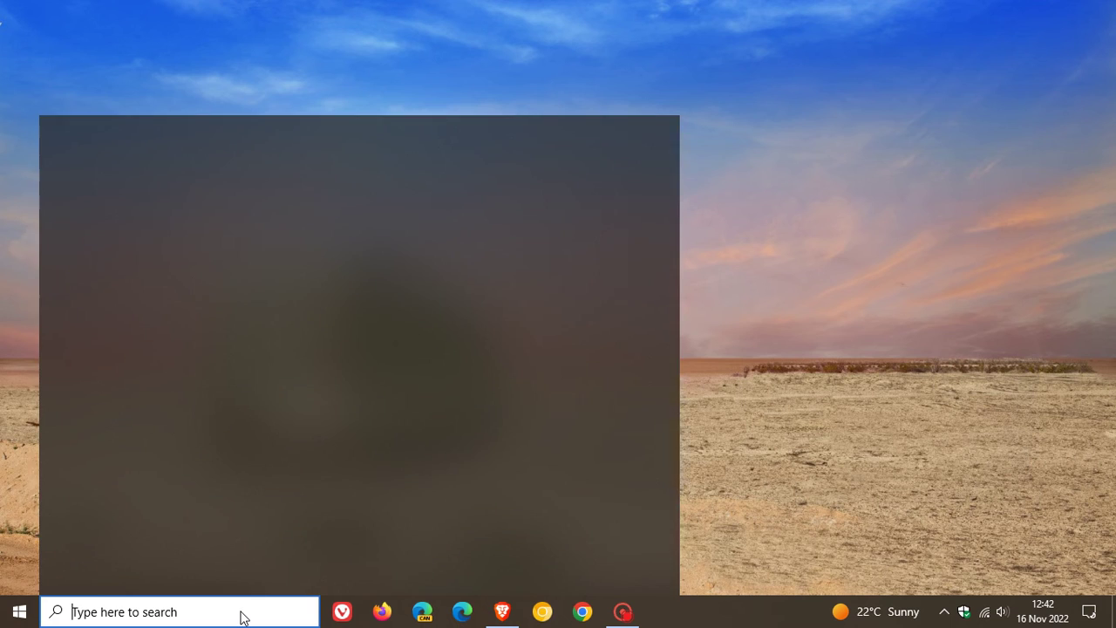
text(winver)
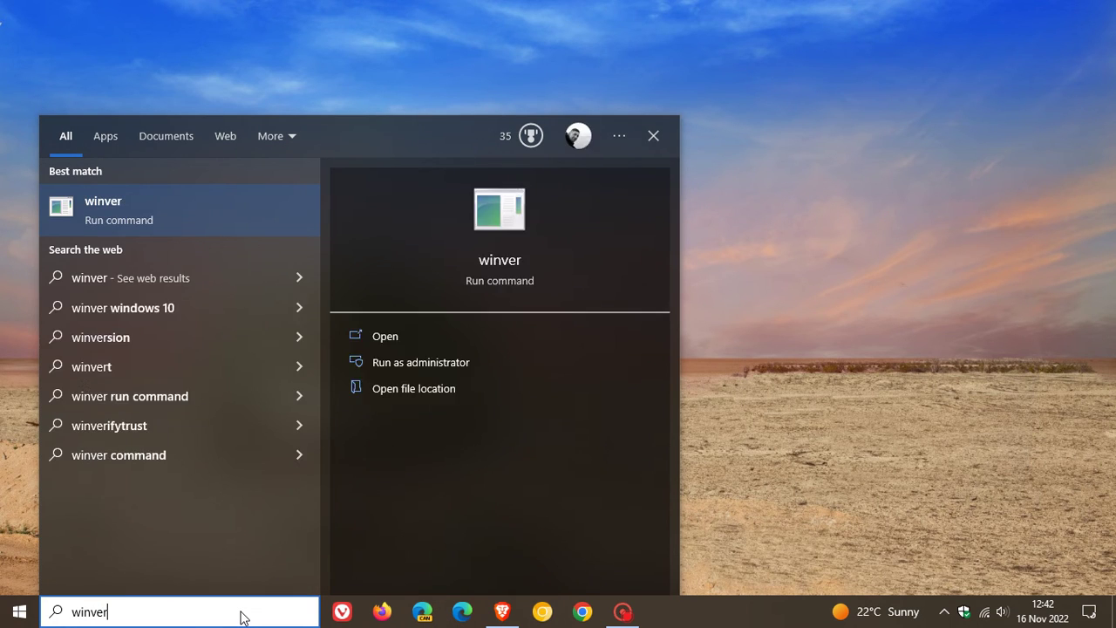
key(Return)
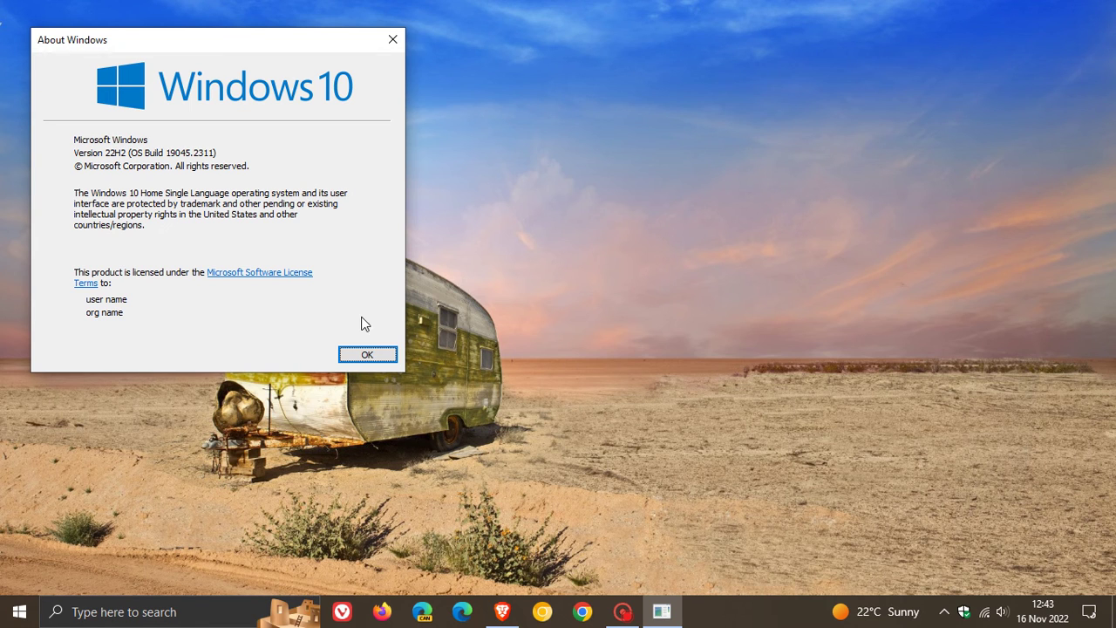
drag(270, 46, 565, 129)
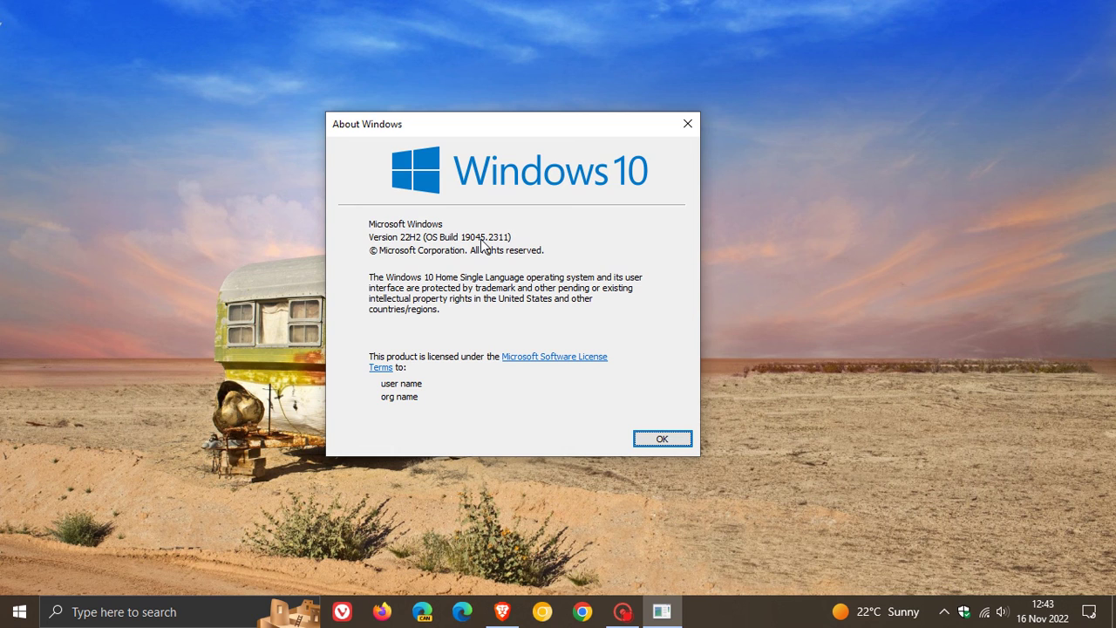
click(667, 441)
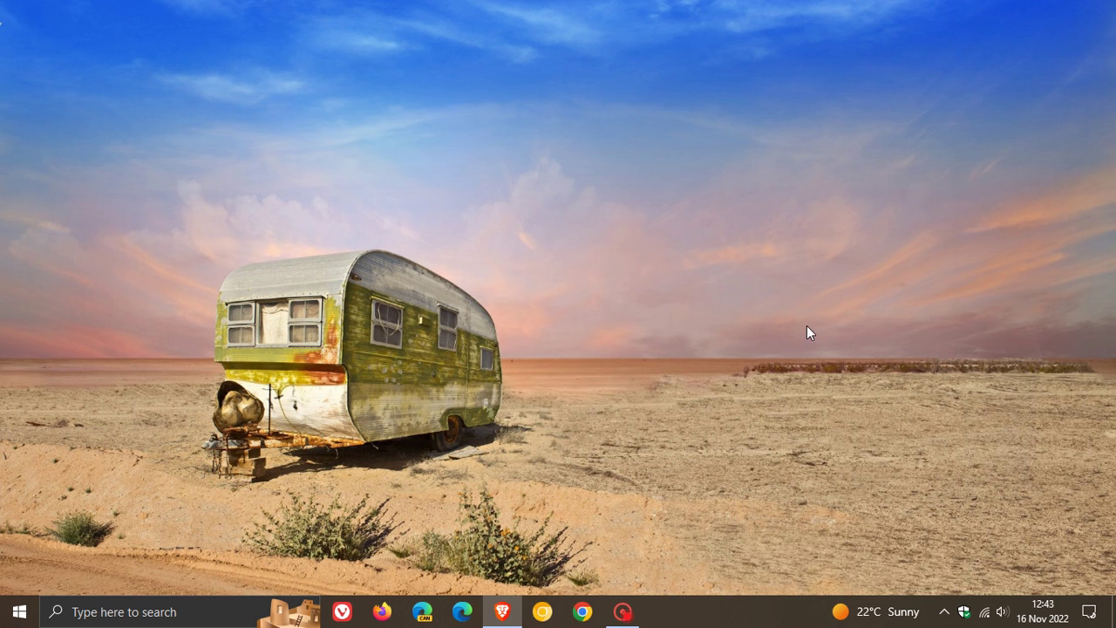